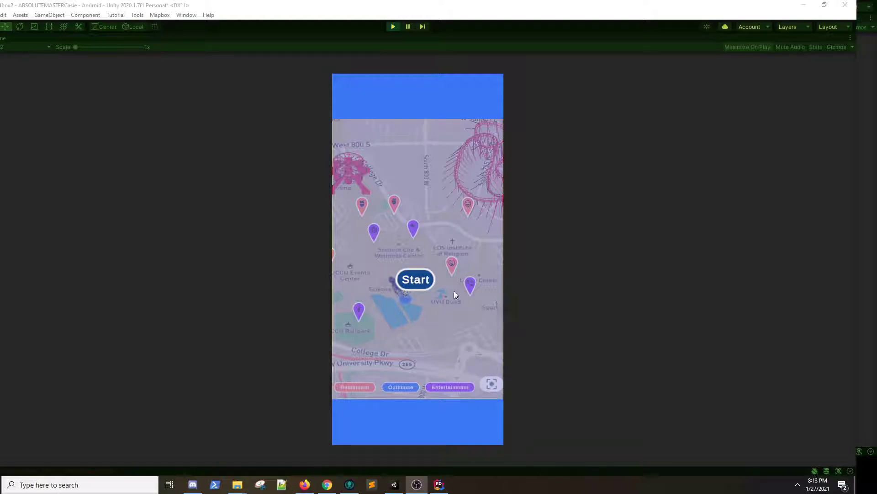
Start the map app and expand the coupon sheet to list Scoops Ice Cream, Arby's and McDonald's
click(422, 286)
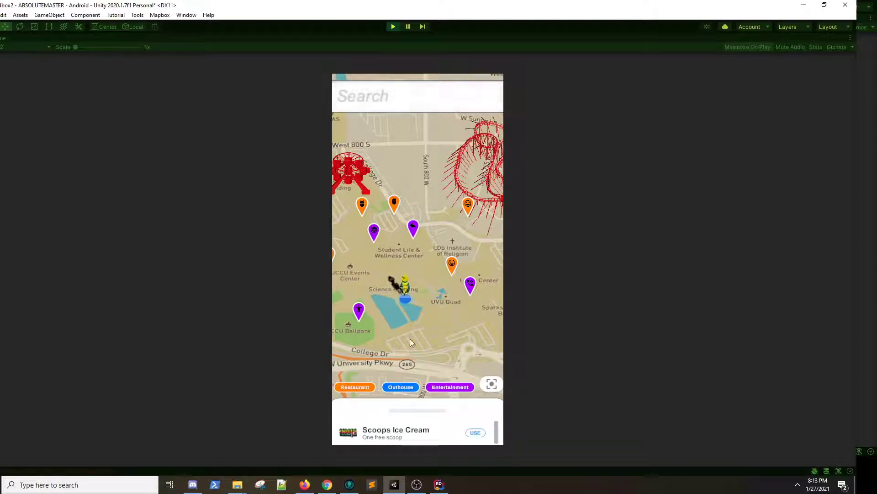
drag(412, 415, 411, 289)
Search the rewards for 'Arby', then 'Burger', leaving the search field empty
click(398, 105)
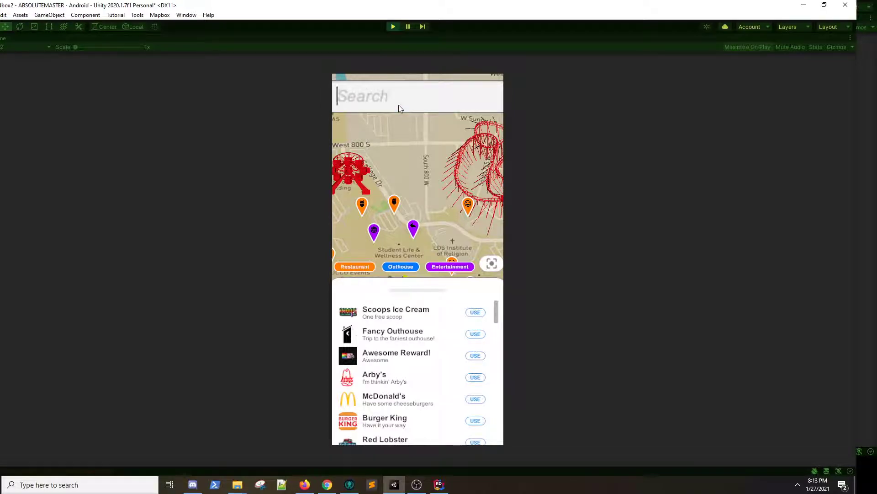
text(Arby)
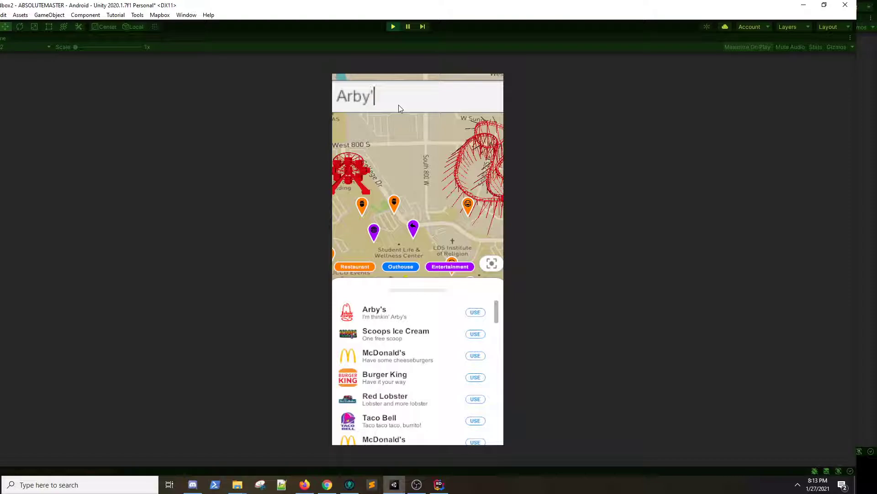
key(BackSpace)
key(BackSpace)
key(BackSpace)
key(BackSpace)
key(BackSpace)
text(Burger)
key(BackSpace)
key(BackSpace)
key(BackSpace)
key(BackSpace)
key(BackSpace)
Collapse the offers sheet to one card, search 'Arby's' to lead with Arby's, then clear it
drag(441, 293, 429, 428)
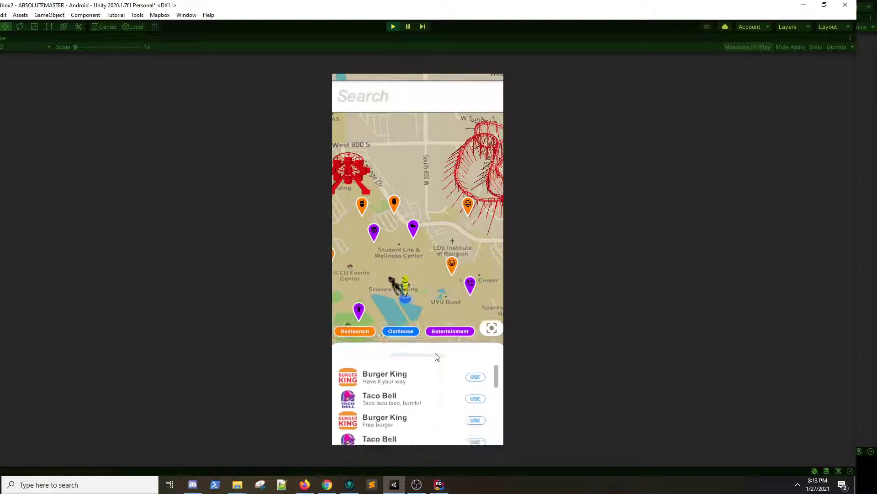
click(387, 103)
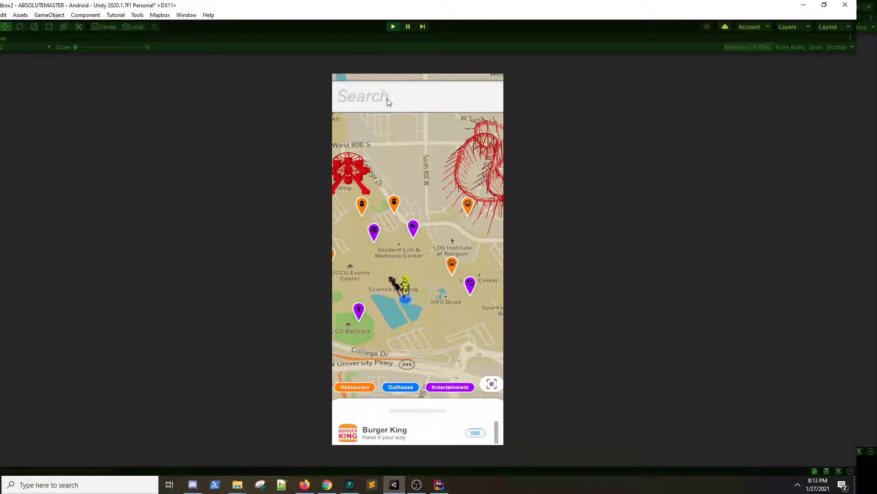
text(Arby's)
key(BackSpace)
key(BackSpace)
key(BackSpace)
key(BackSpace)
key(BackSpace)
key(BackSpace)
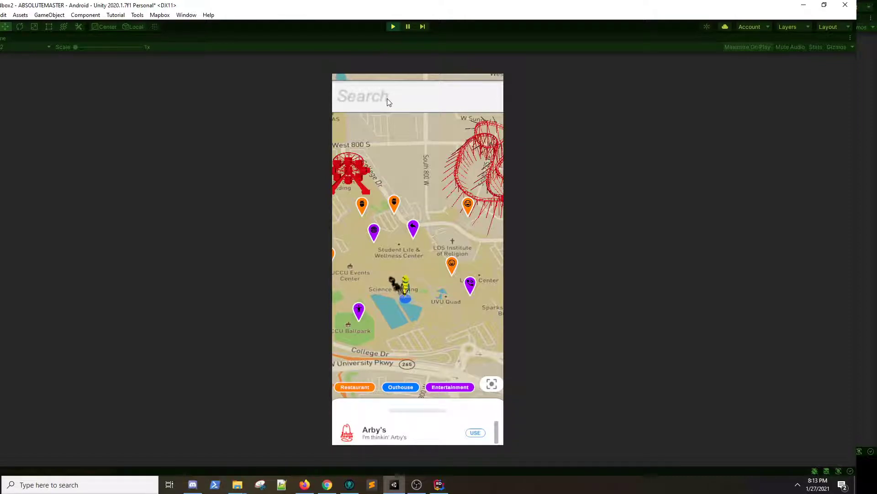